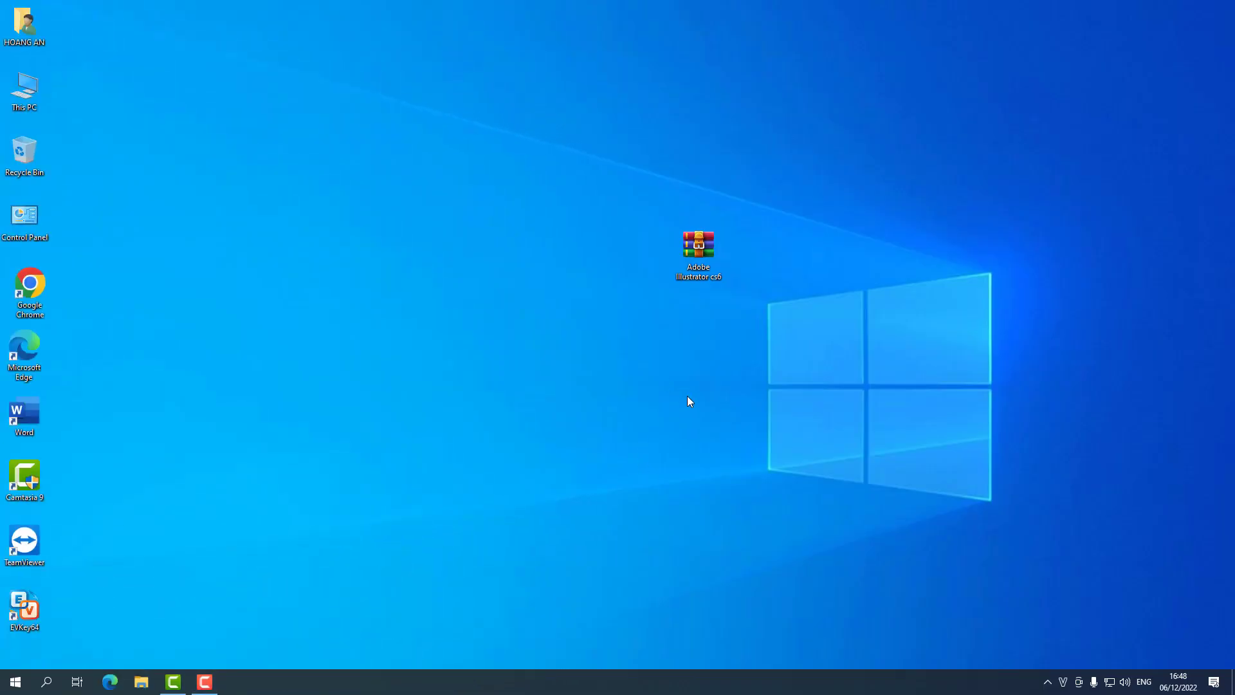
Refresh the desktop and extract the Adobe Illustrator cs6 archive into a new desktop folder.
right_click(666, 378)
click(685, 414)
right_click(702, 252)
click(749, 305)
key(Return)
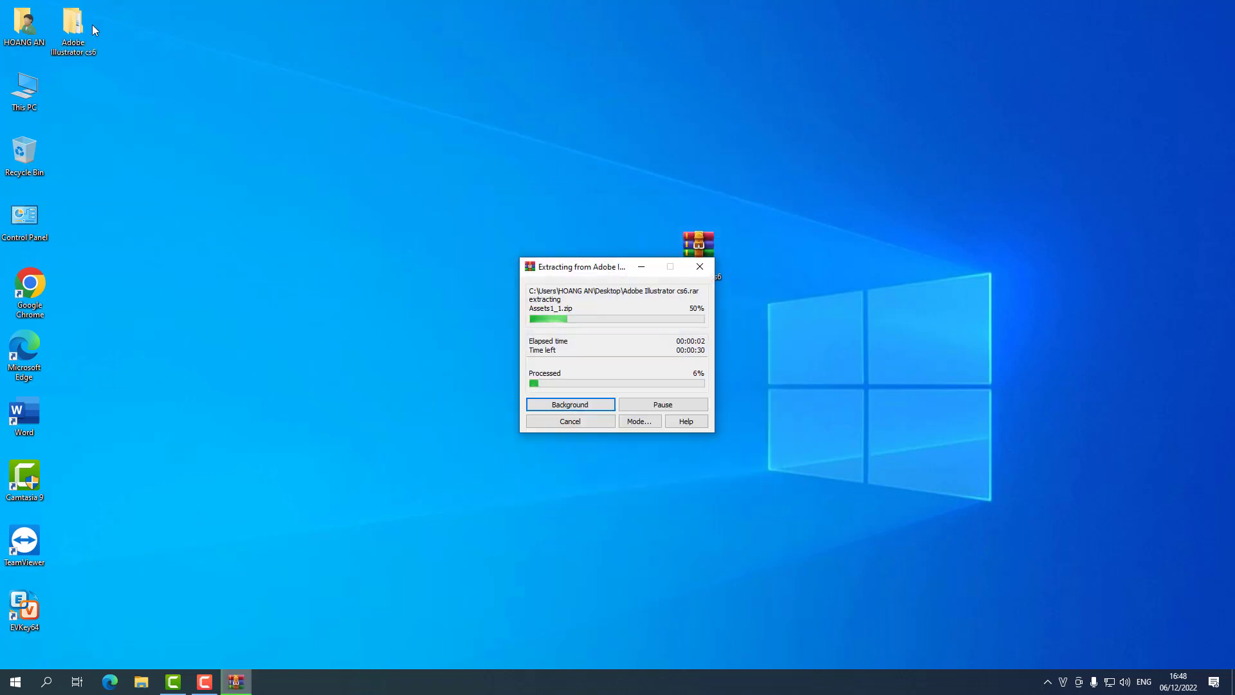
Move the new Adobe Illustrator cs6 folder from the top-left to the desktop centre.
drag(92, 25, 385, 190)
drag(531, 208, 531, 209)
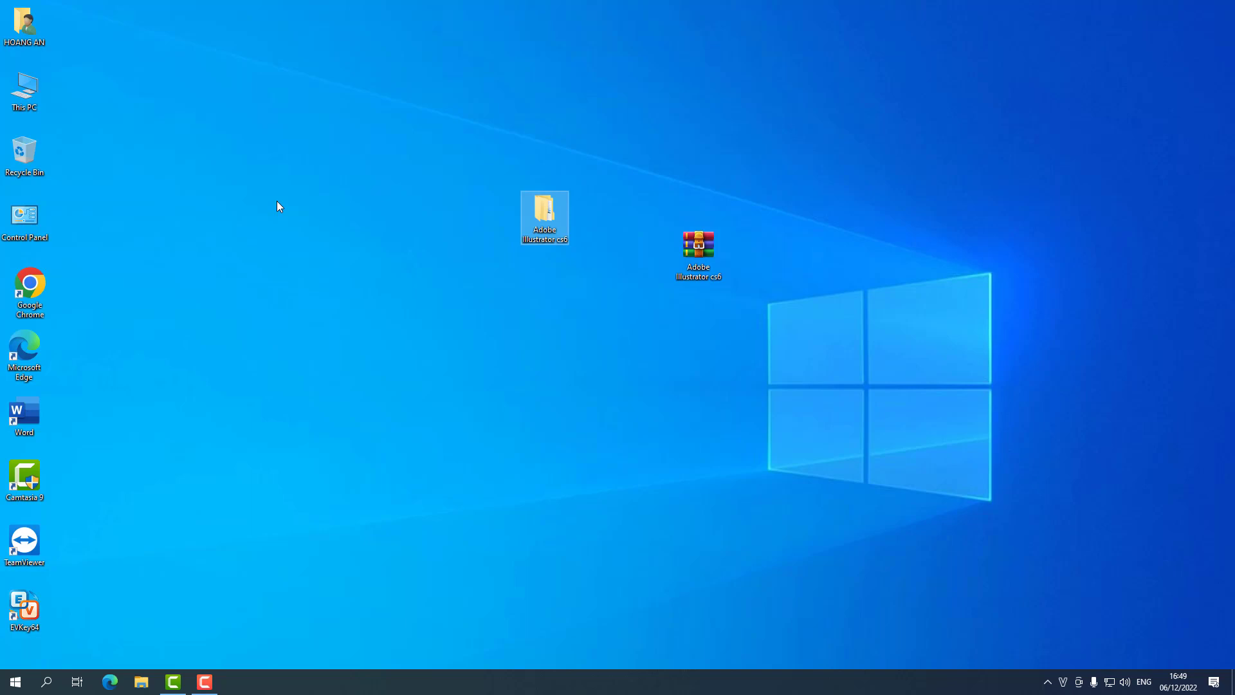
Open the Adobe Illustrator cs6 folder and its subfolder, then run Set-up as administrator.
double_click(536, 205)
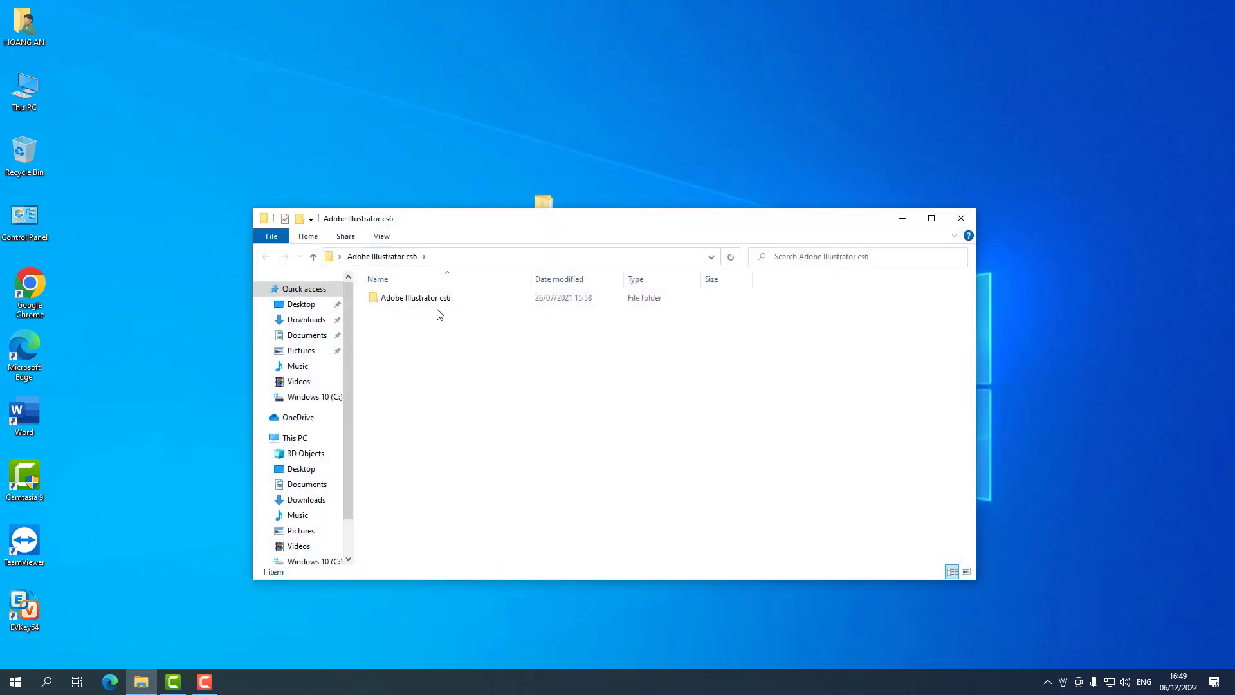
double_click(432, 299)
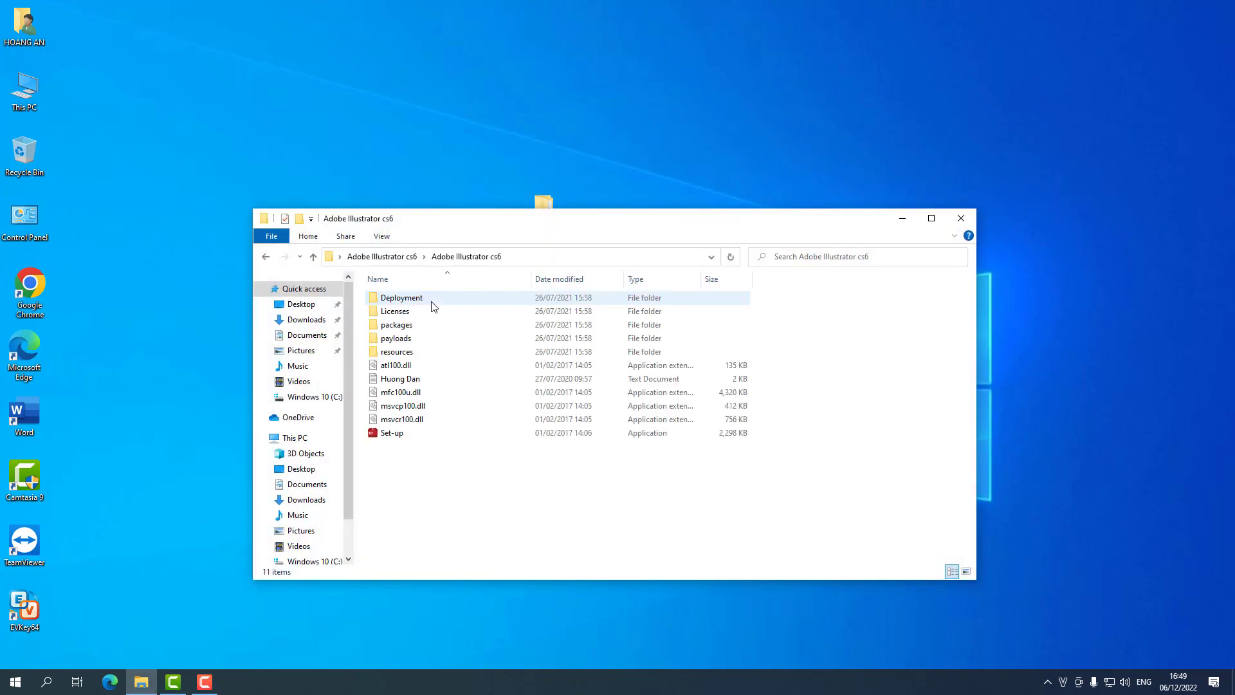
click(386, 432)
right_click(384, 433)
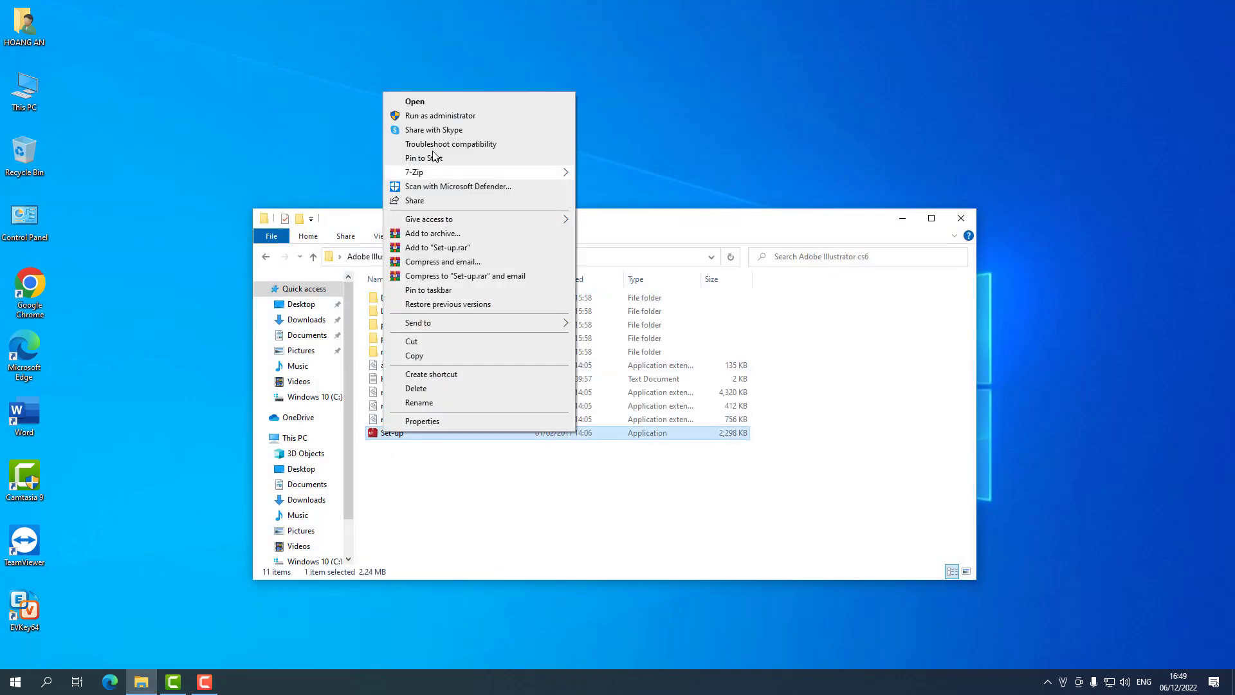
click(425, 117)
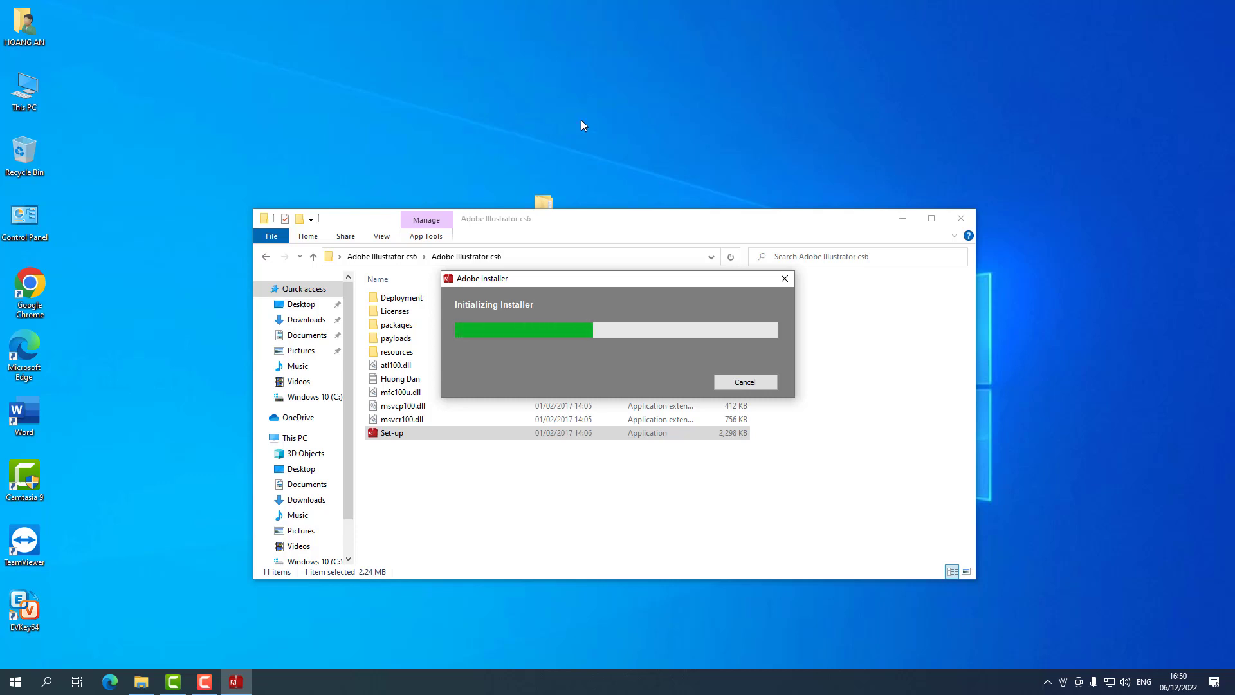
Close the Explorer window, reposition the installer window and refresh the desktop.
click(959, 218)
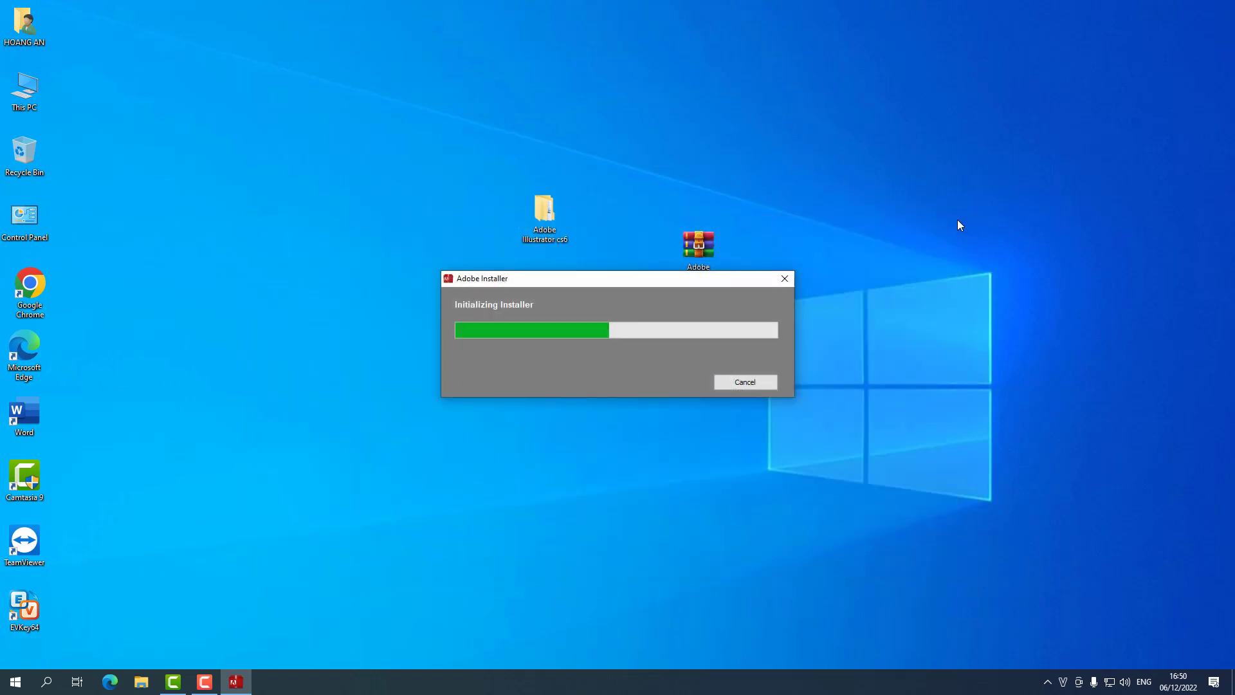
drag(603, 280, 493, 314)
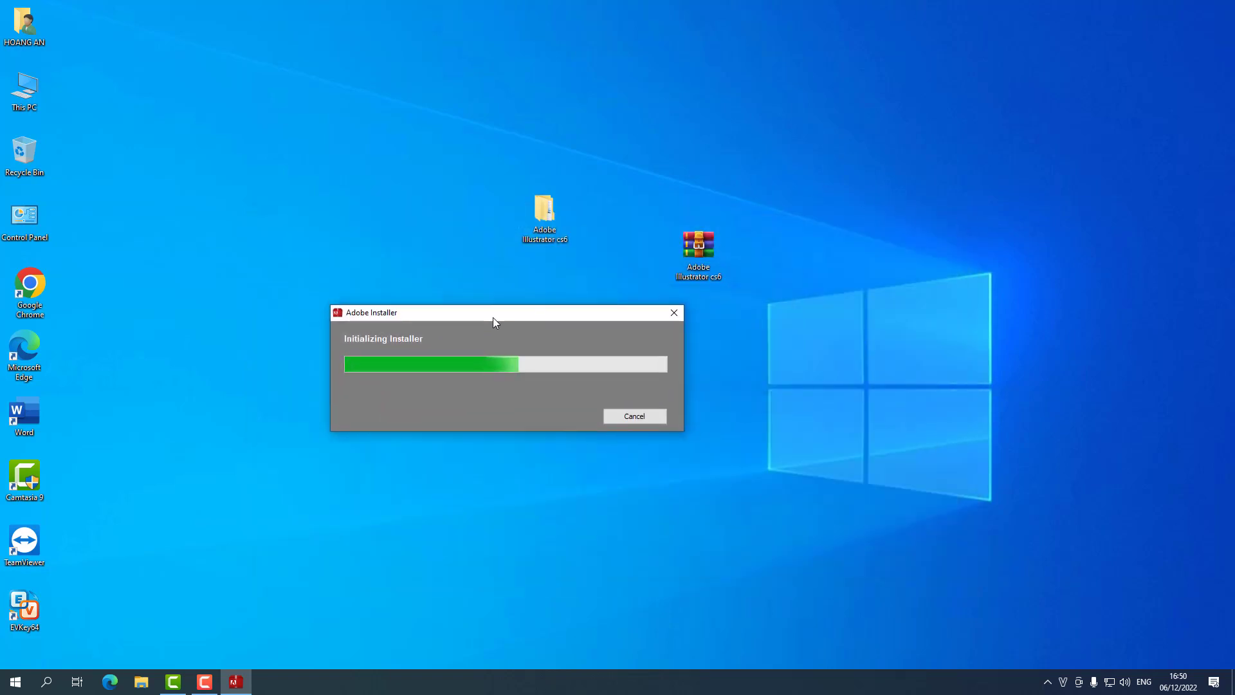
right_click(669, 168)
click(698, 203)
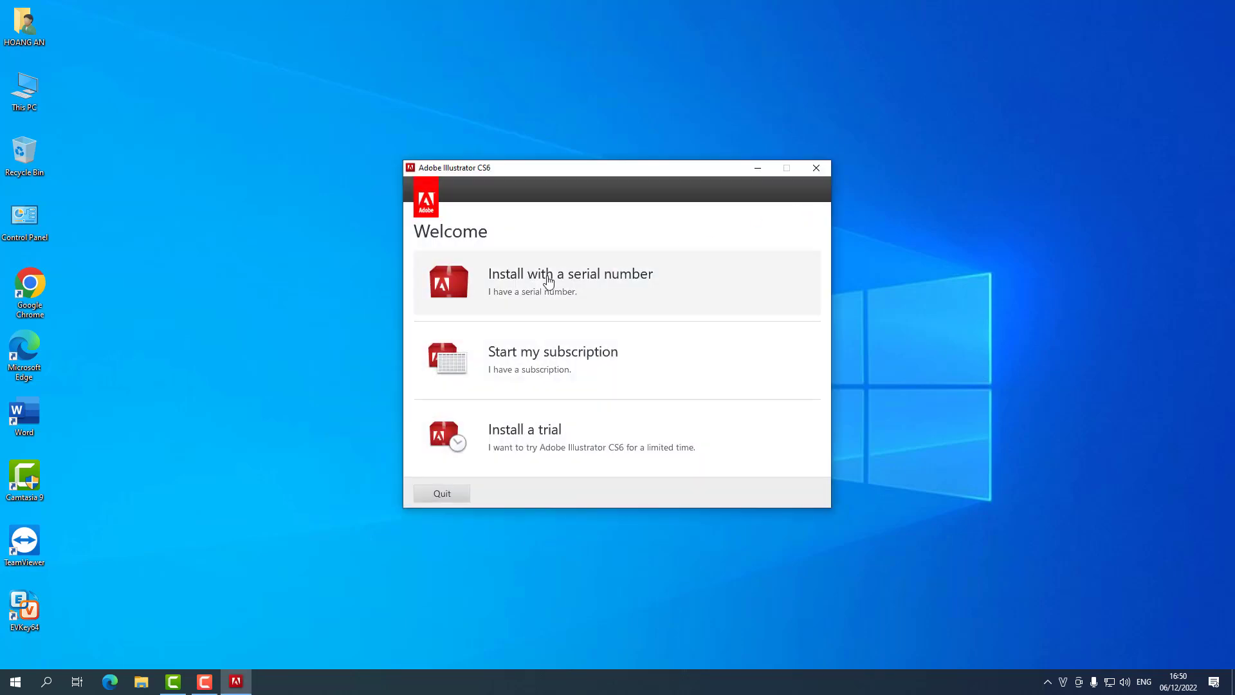
Choose serial-number install, accept the licence, then paste and submit the serial number.
click(527, 281)
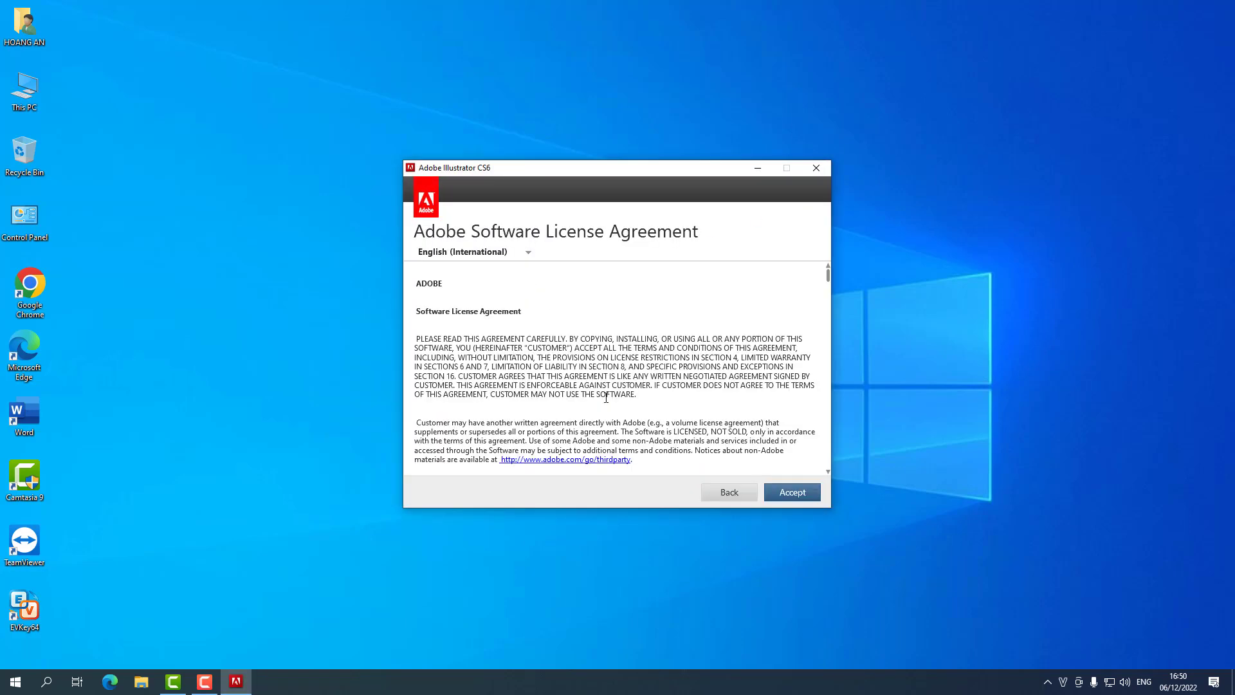
click(791, 492)
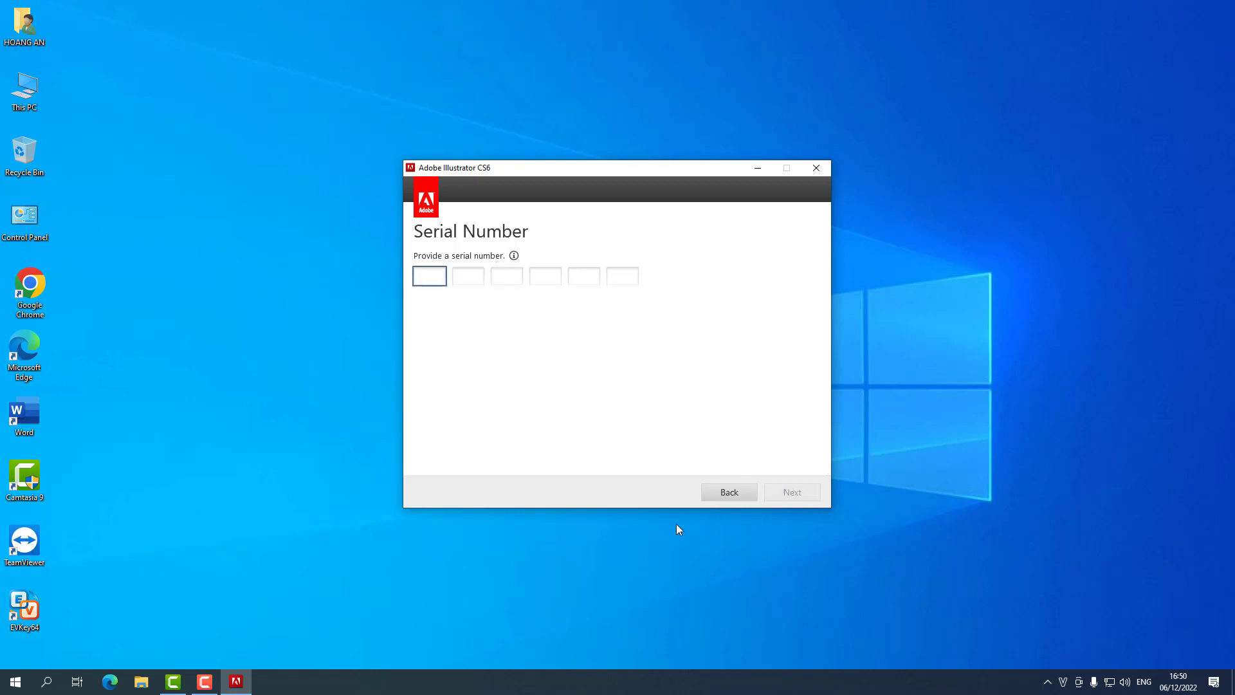
right_click(426, 280)
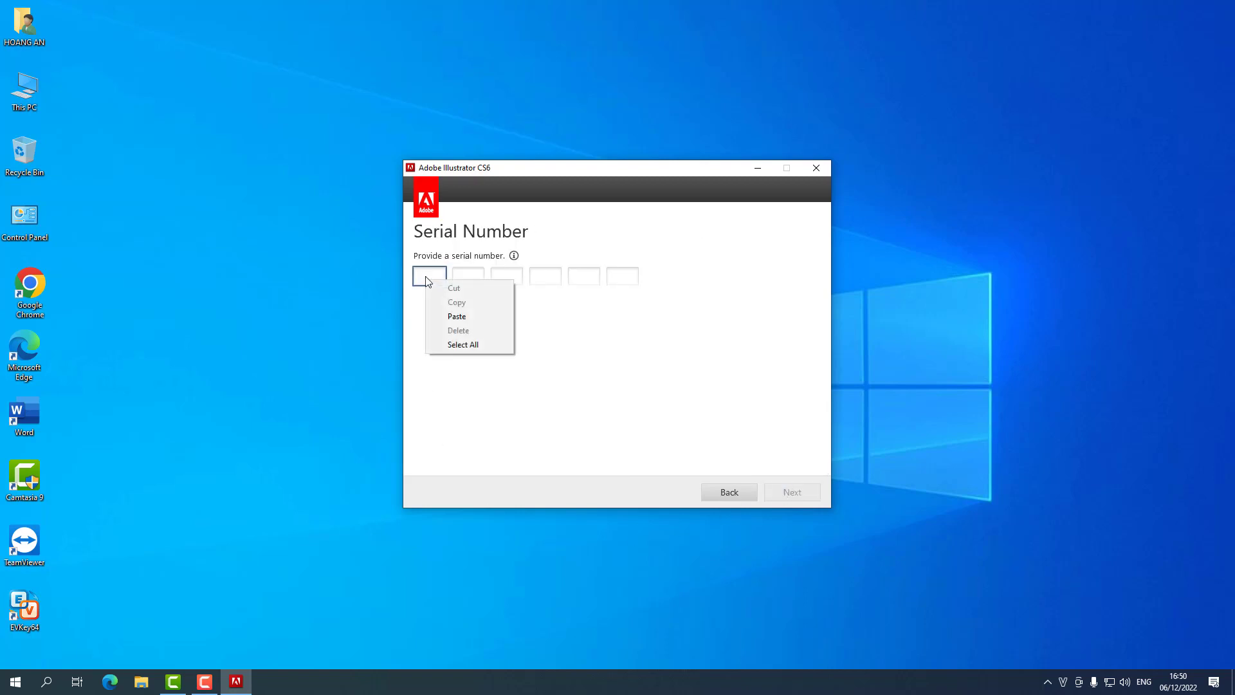
click(461, 317)
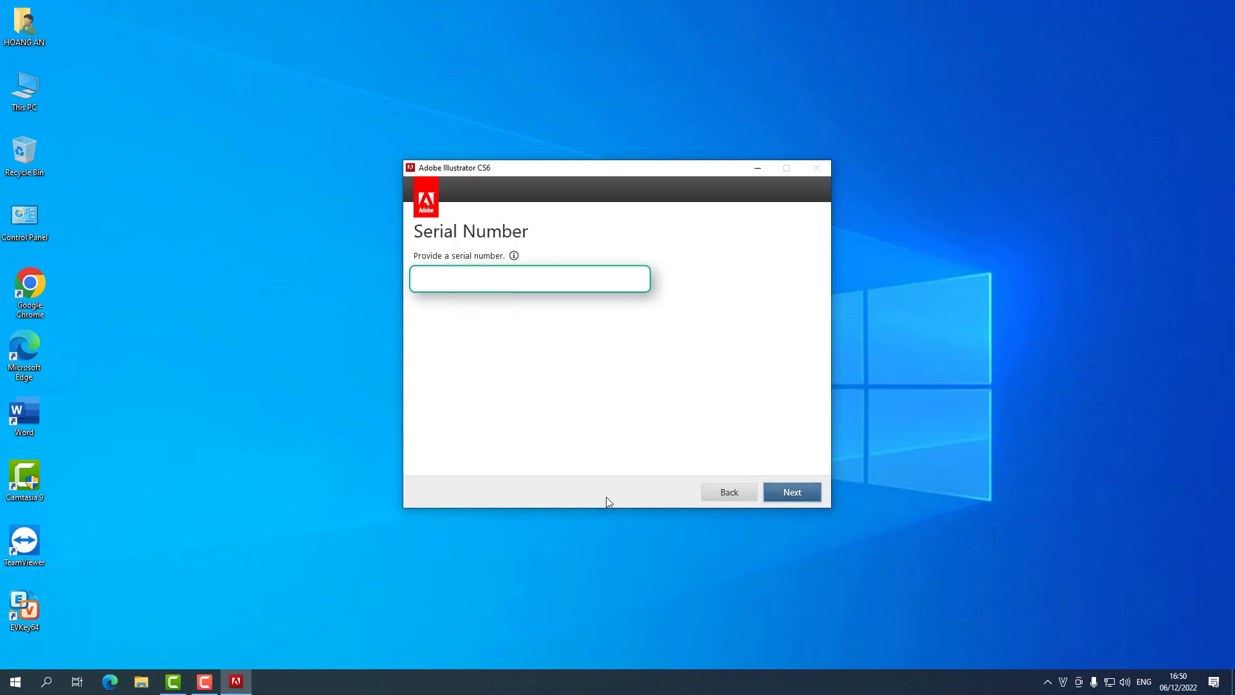
key(Return)
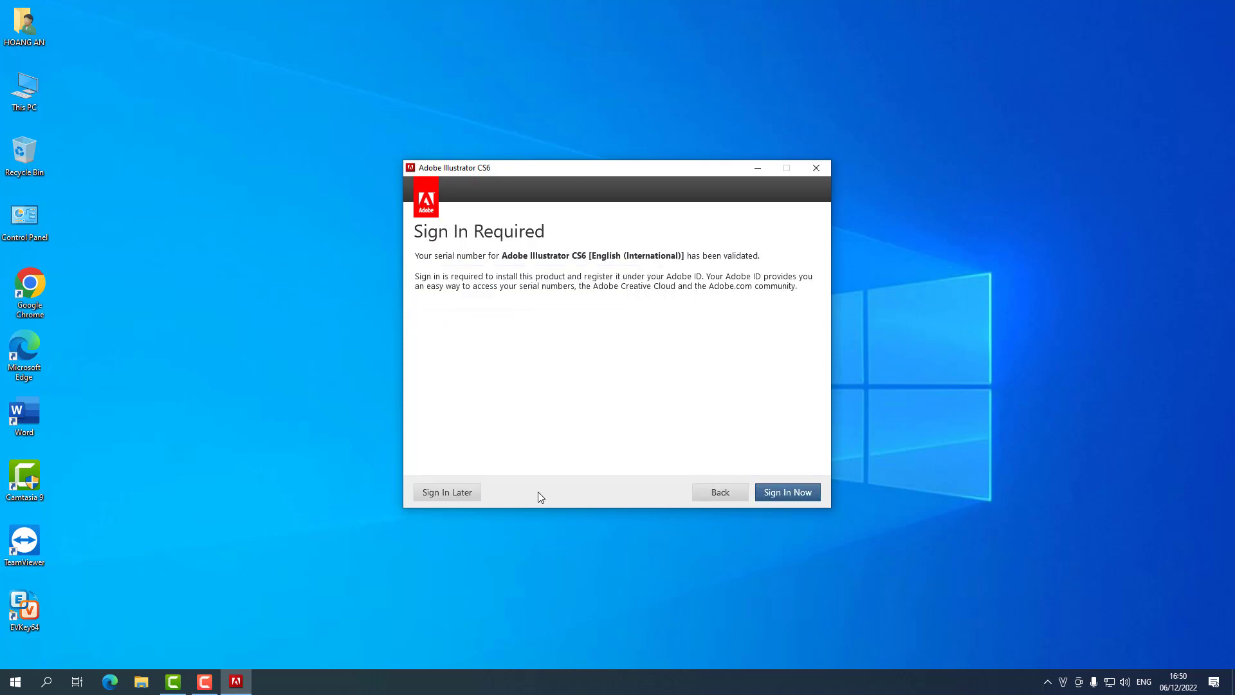
Skip sign-in, deselect the 32-bit Illustrator CS6 and install only the 64-bit version.
click(445, 493)
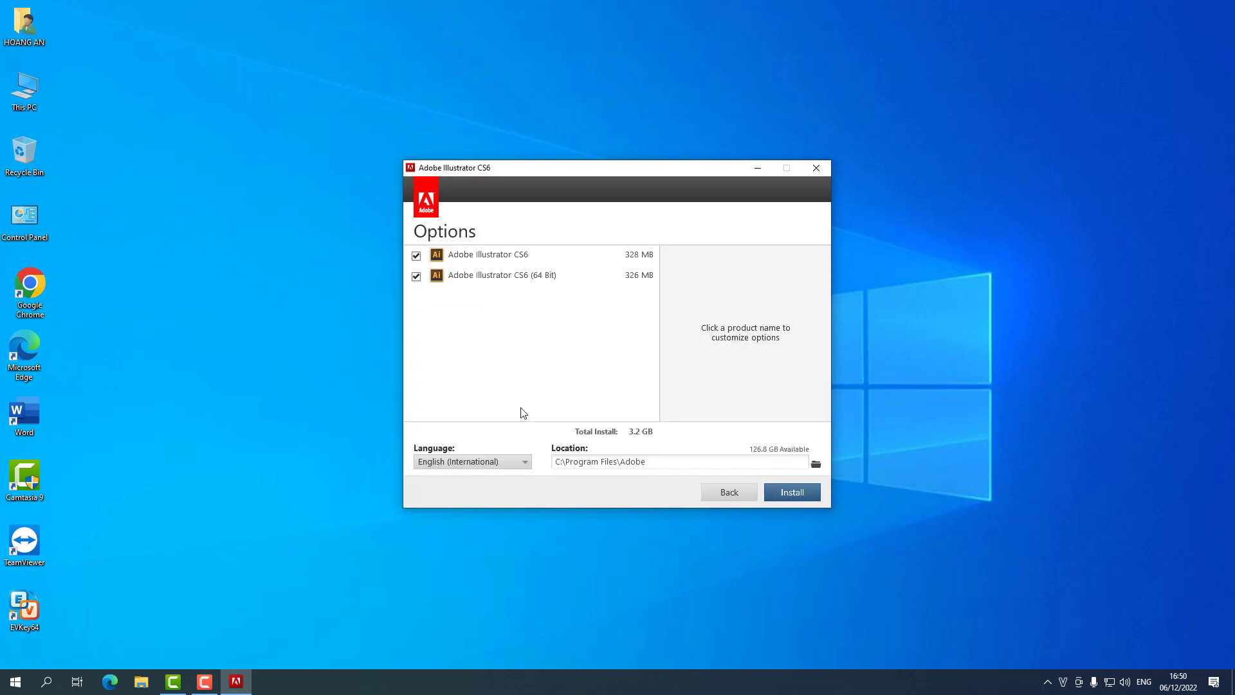
click(416, 255)
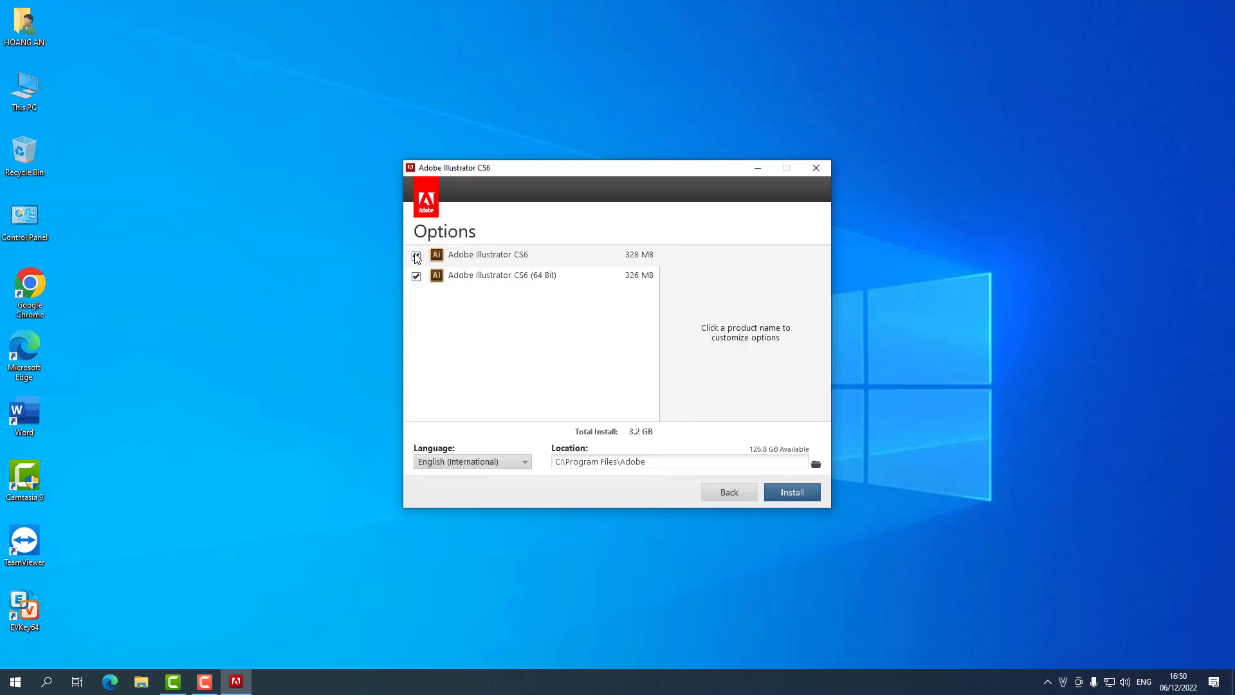
click(790, 495)
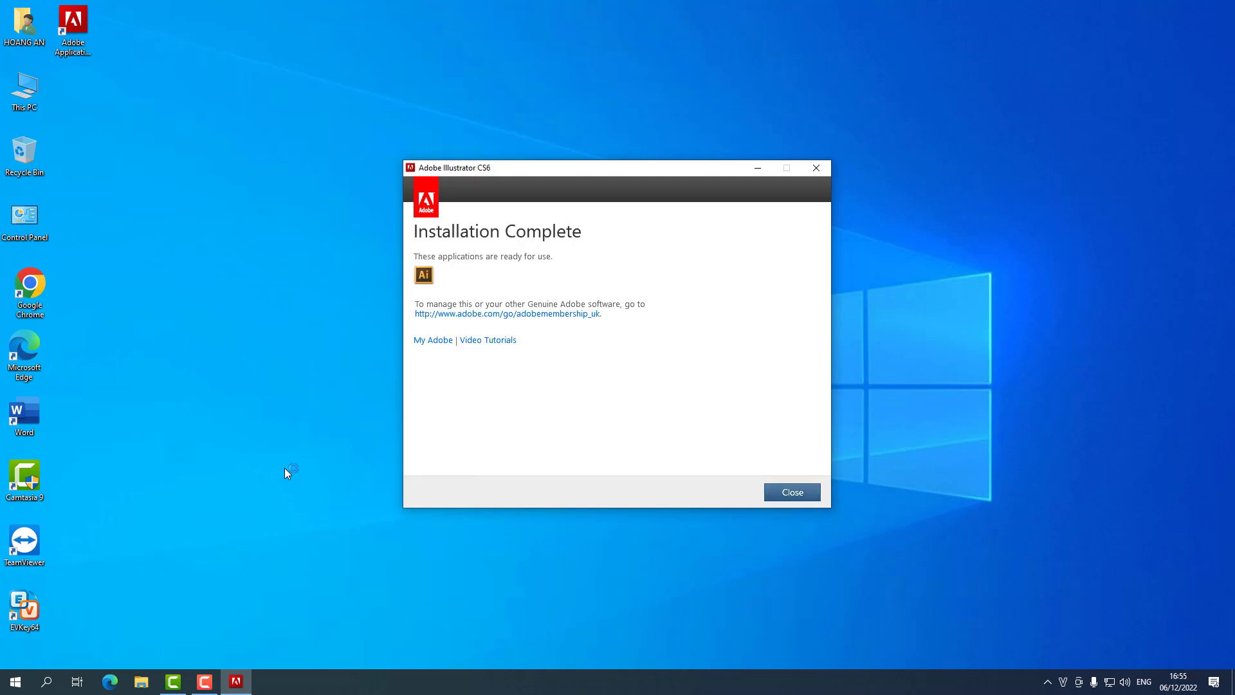
Close the installer and open the file location of Adobe Illustrator CS6 (64 Bit) from Start.
click(800, 496)
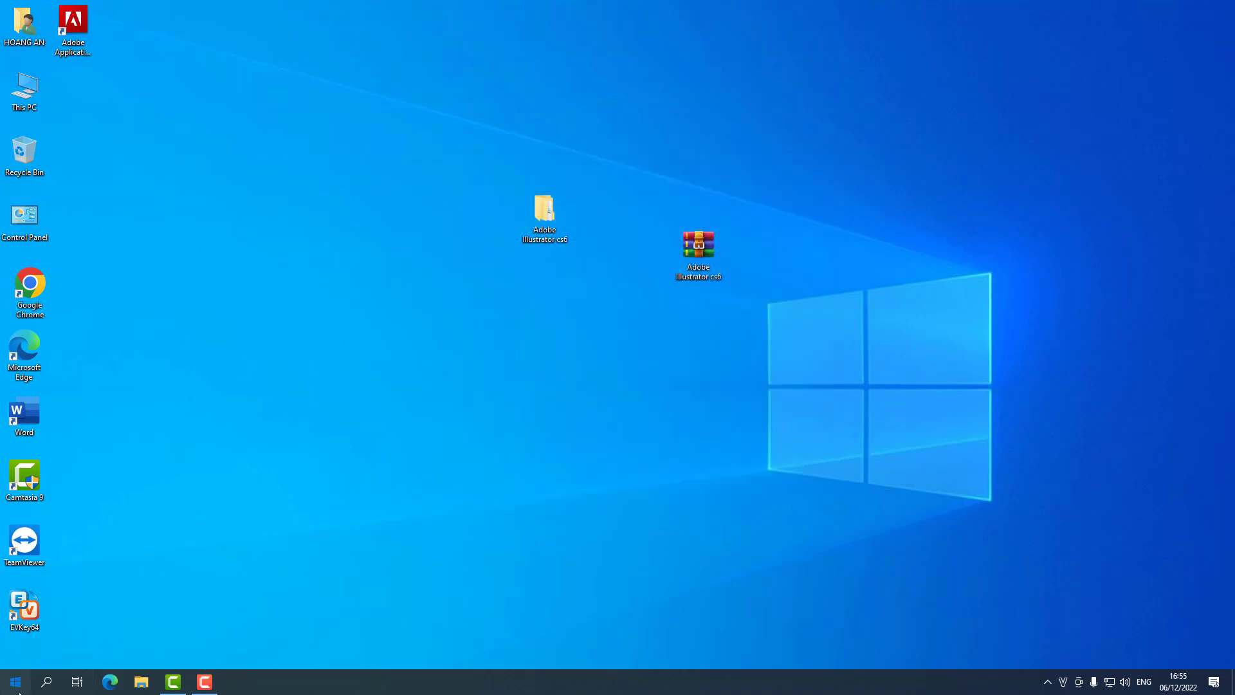
click(19, 691)
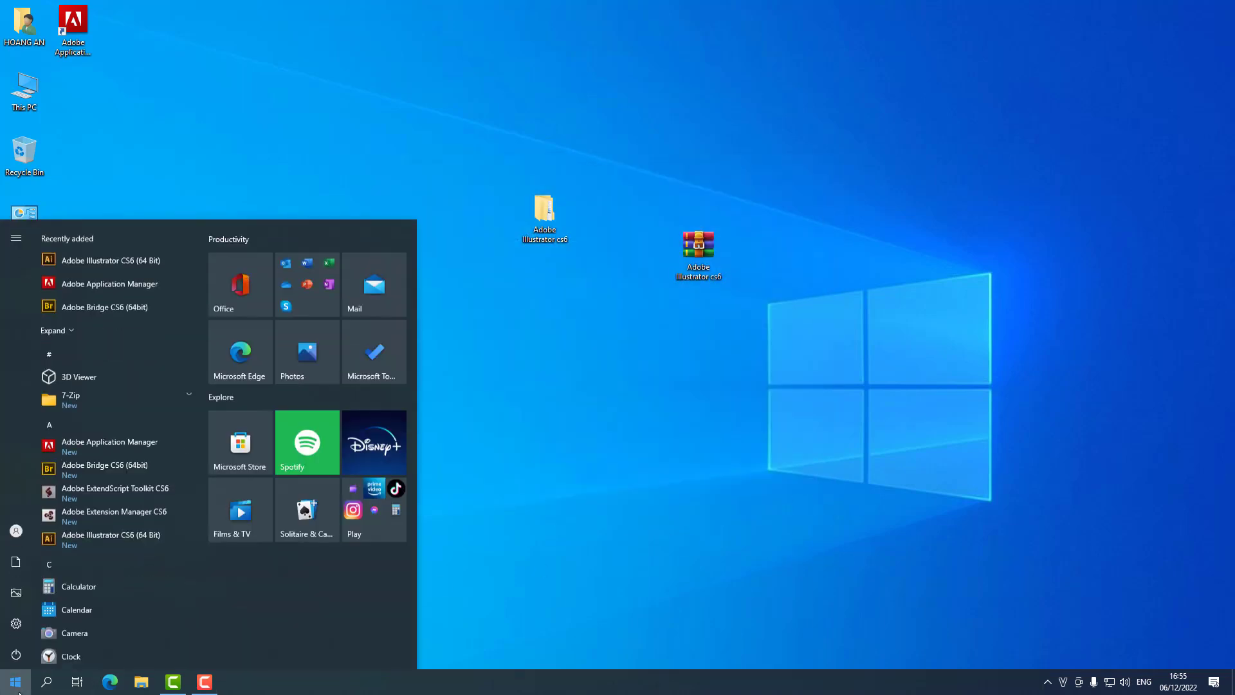
right_click(79, 261)
mouse_move(154, 295)
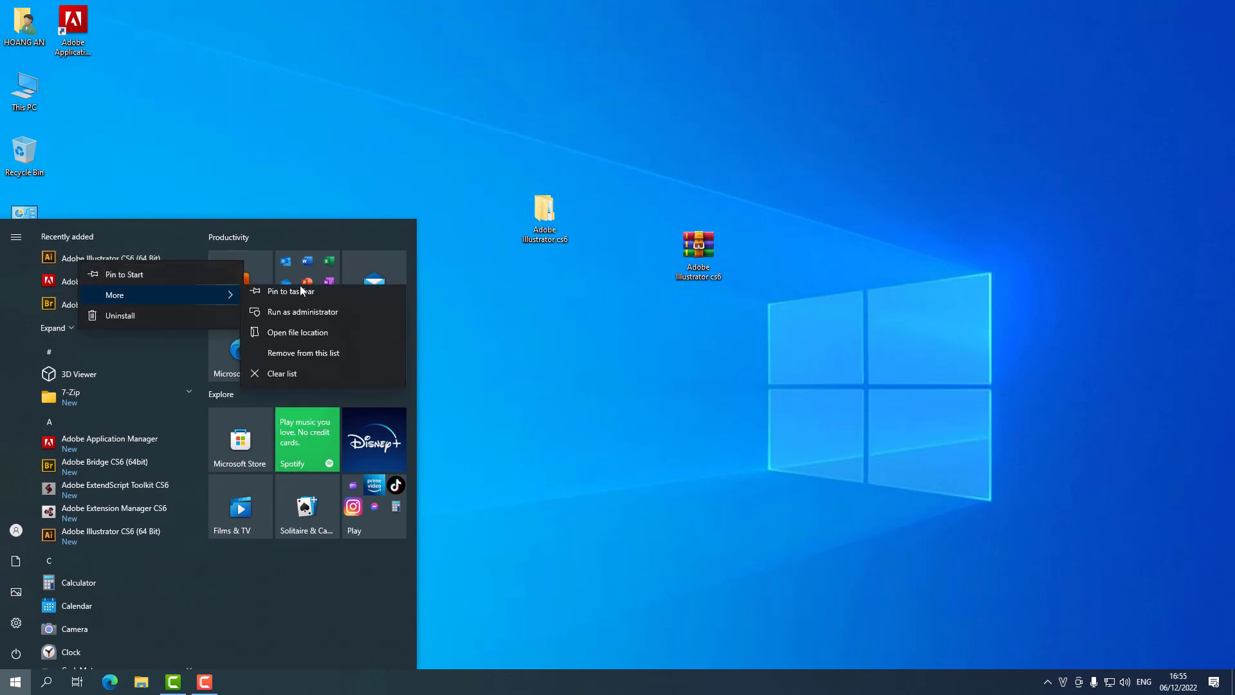
click(290, 336)
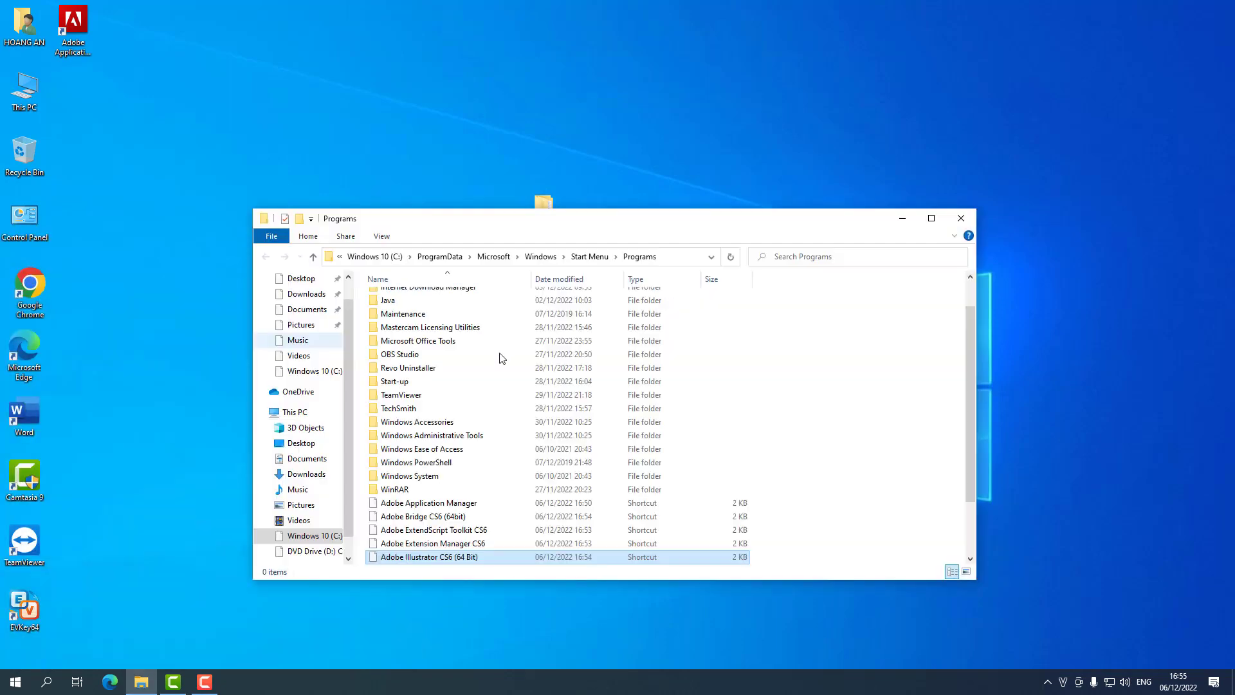
Send the Illustrator shortcut to the desktop, close the Programs folder and refresh the desktop.
right_click(373, 559)
mouse_move(408, 449)
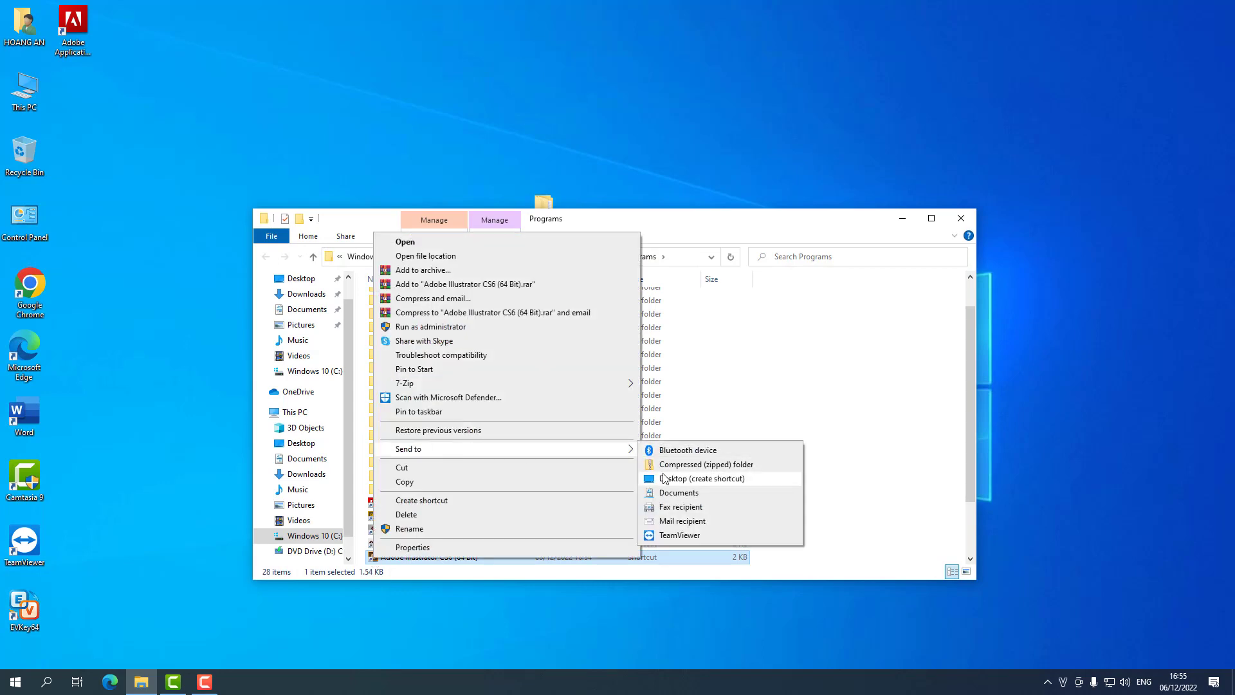
click(649, 479)
click(961, 218)
right_click(557, 329)
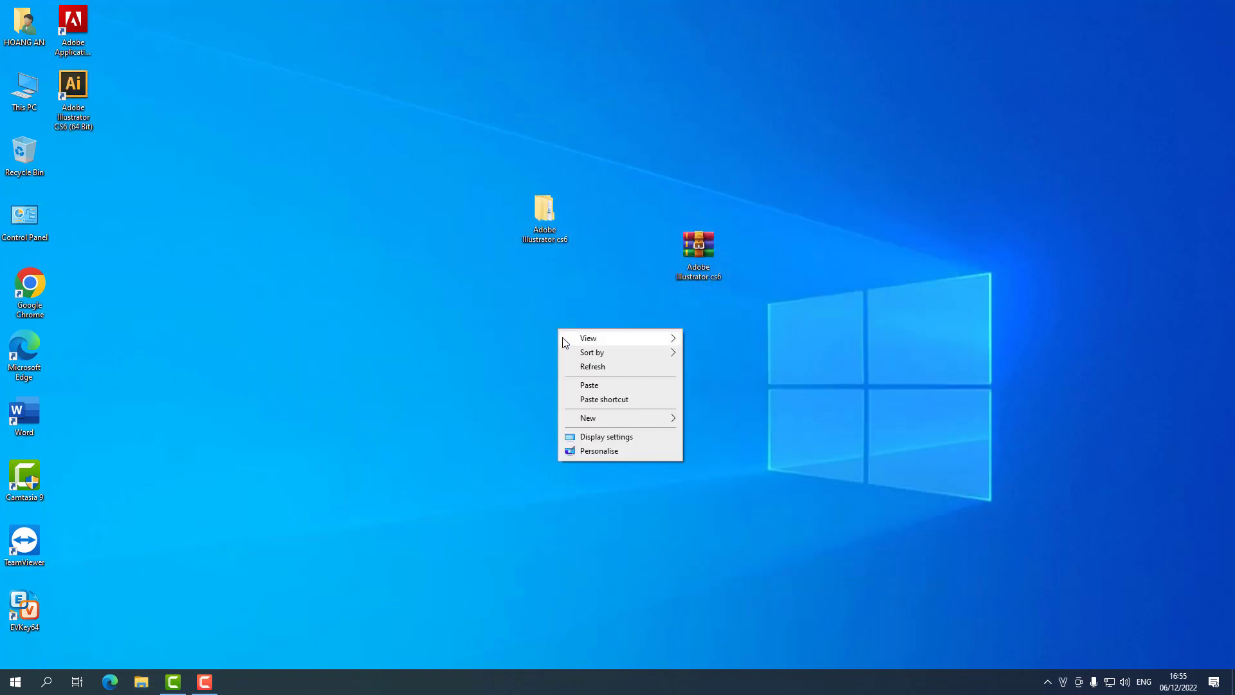
click(594, 365)
Launch Illustrator CS6 from the desktop shortcut, restore it to a smaller window, and select the Type tool.
double_click(74, 84)
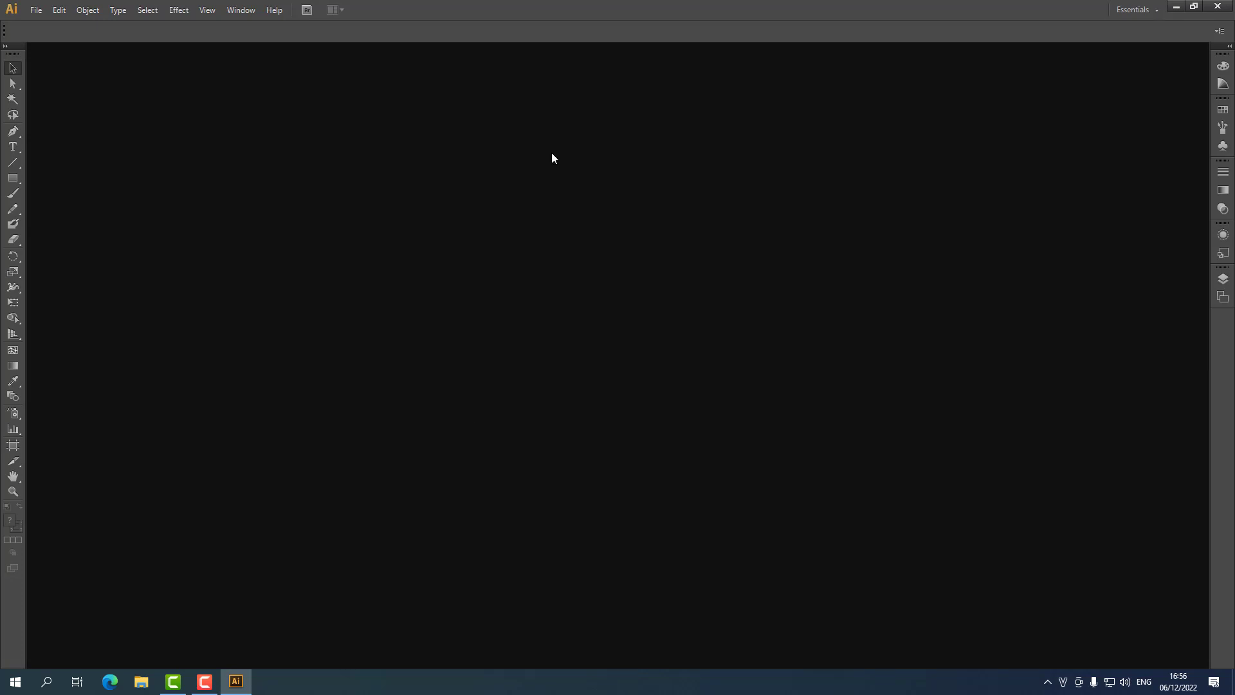
click(1194, 7)
drag(645, 25, 725, 63)
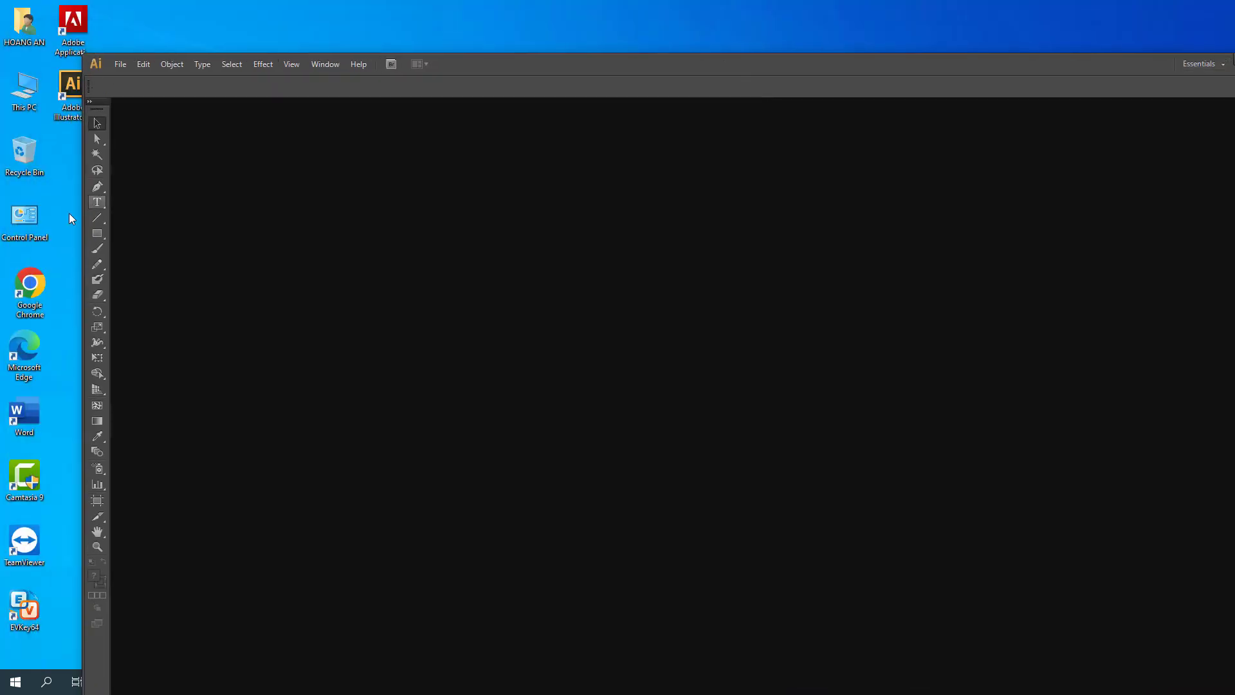
mouse_move(508, 68)
mouse_down()
mouse_move(665, 67)
mouse_move(585, 70)
mouse_up()
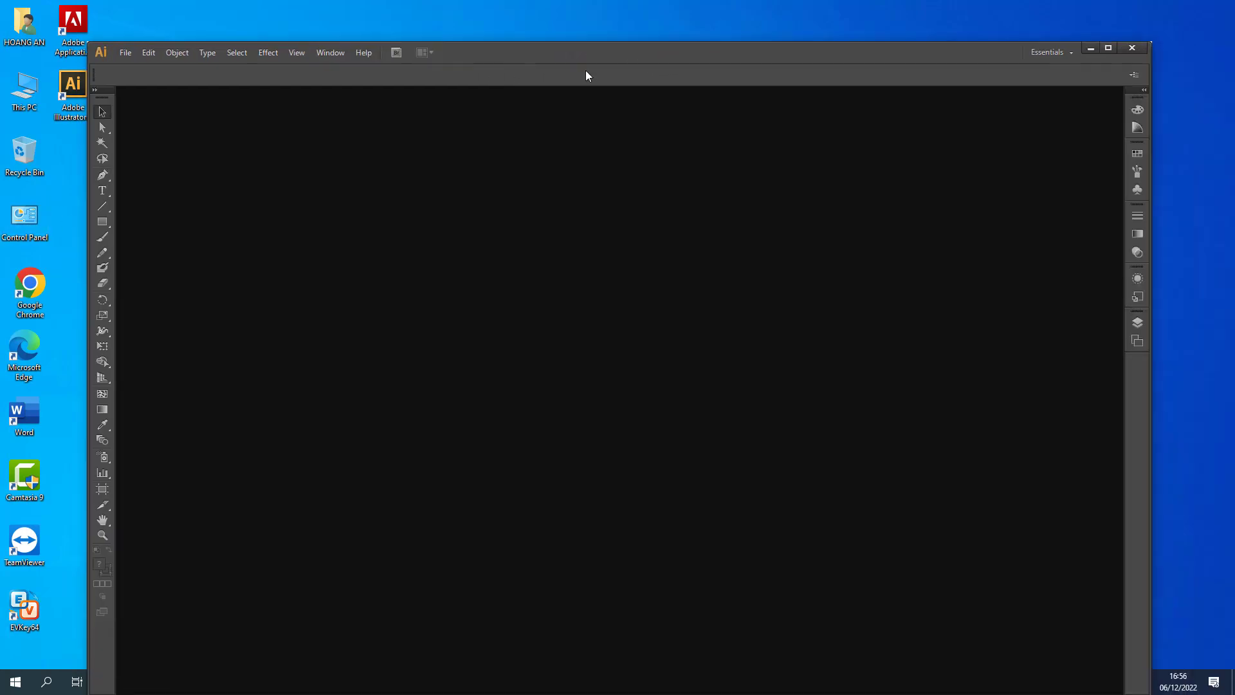
right_click(631, 13)
key(Escape)
click(102, 191)
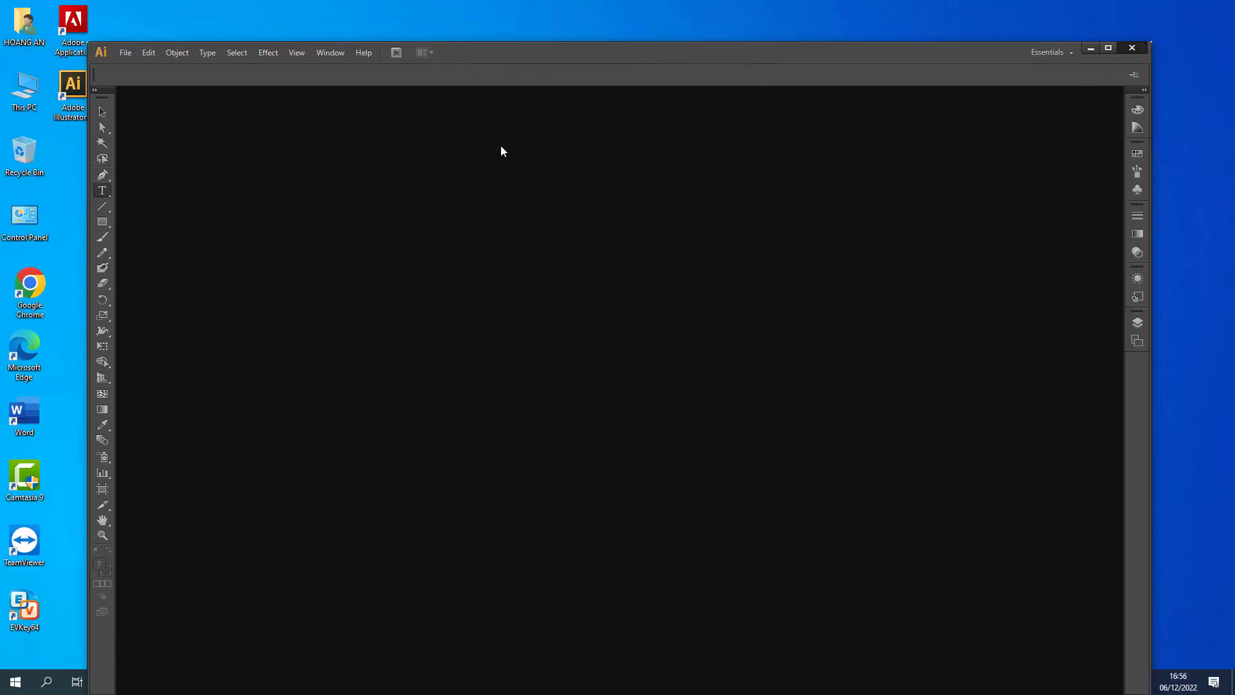